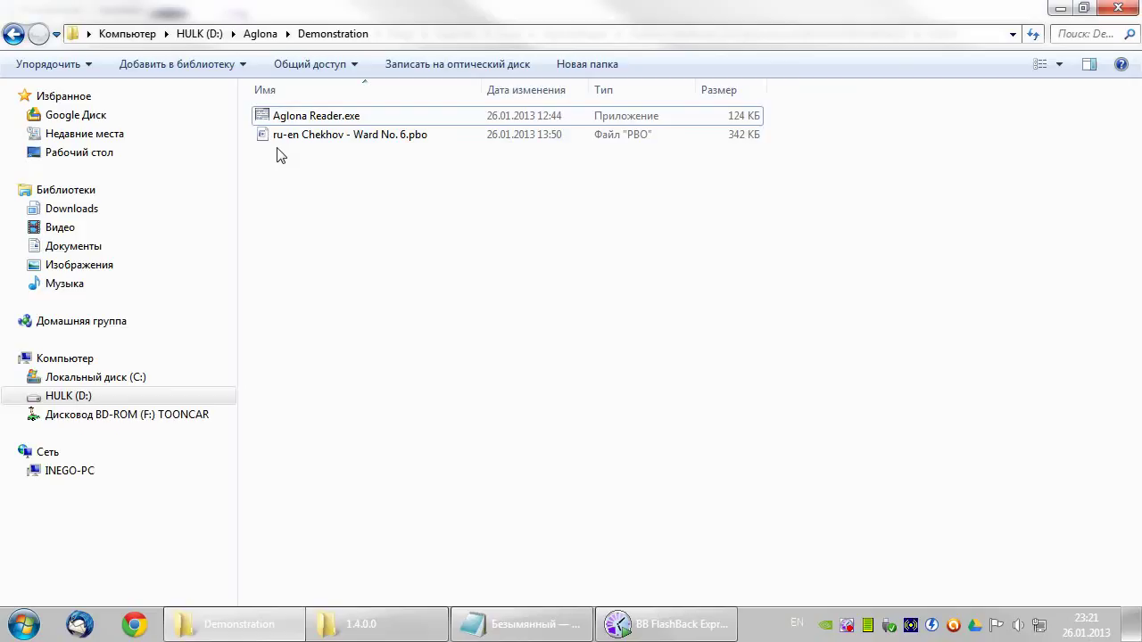
Step: Launch Aglona Reader.exe from the D:\Aglona\Demonstration folder
{"action": "double_click", "coordinate": [298, 119]}
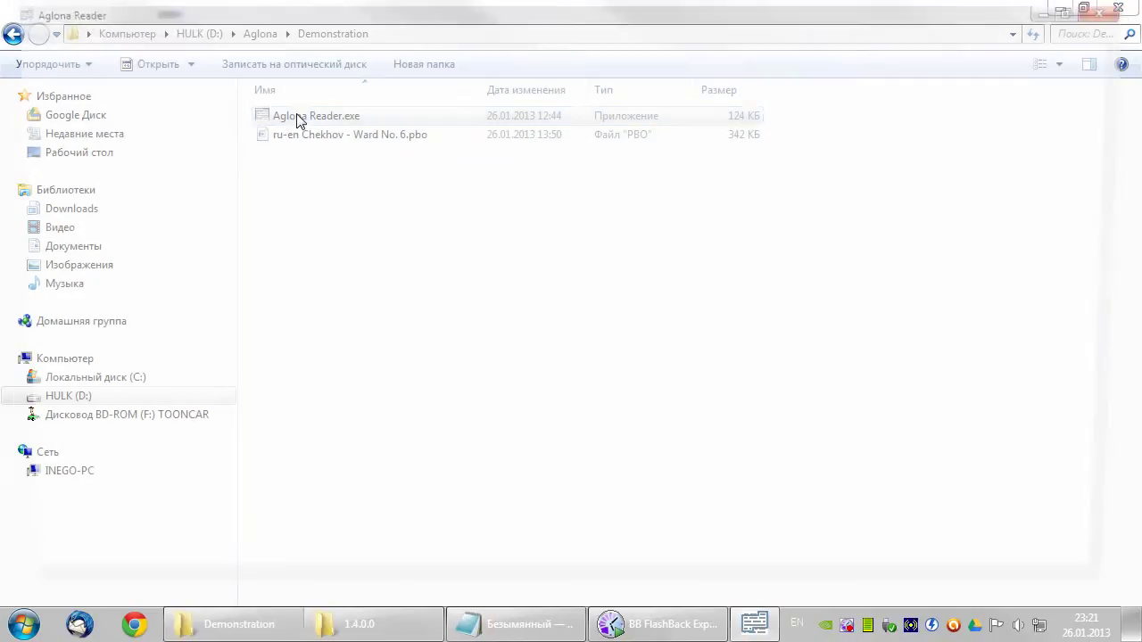
Step: Open the parallel book file 'ru-en Chekhov - Ward No. 6.pbo' via File > Open
{"action": "left_click", "coordinate": [20, 30]}
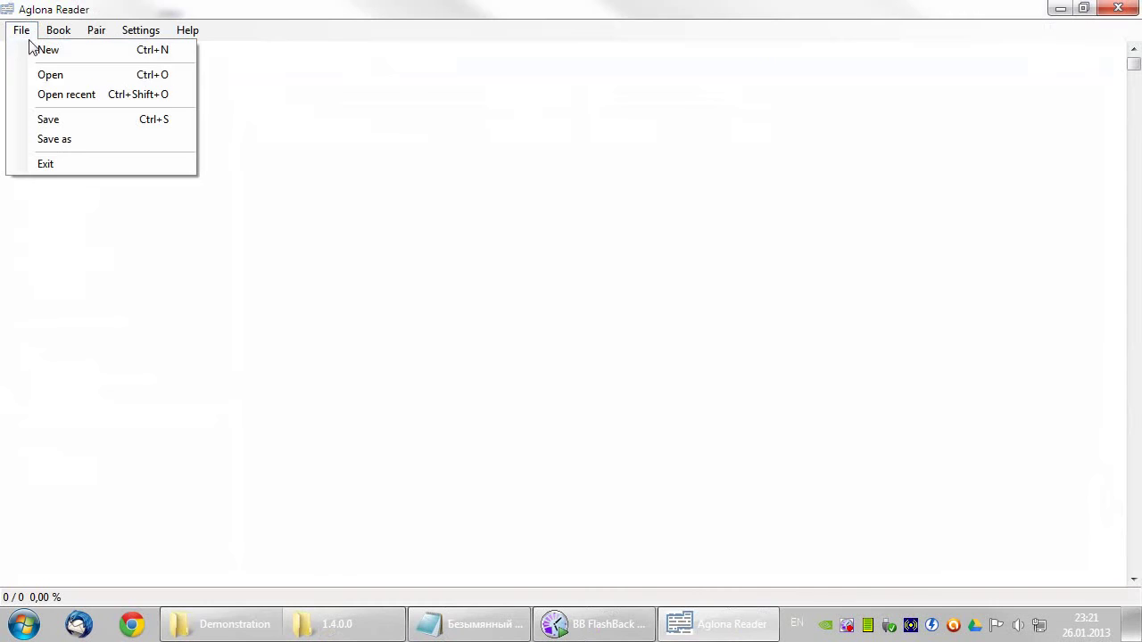
{"action": "left_click", "coordinate": [71, 75]}
{"action": "double_click", "coordinate": [370, 126]}
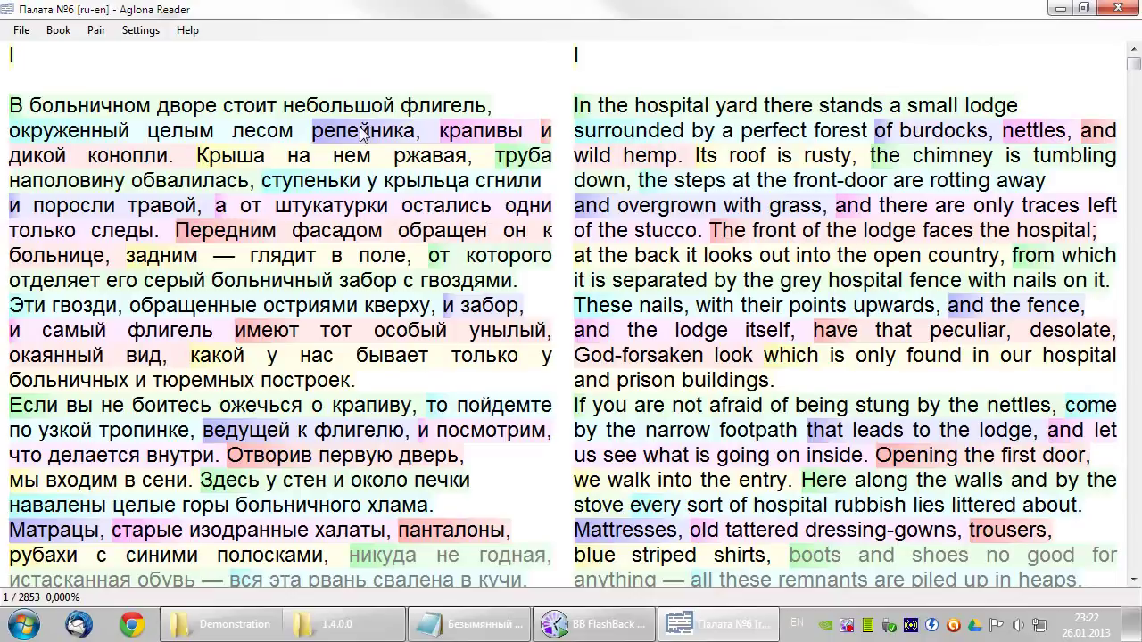
Step: Reverse the book so English is on the left, then narrow the left column
{"action": "left_click", "coordinate": [58, 29]}
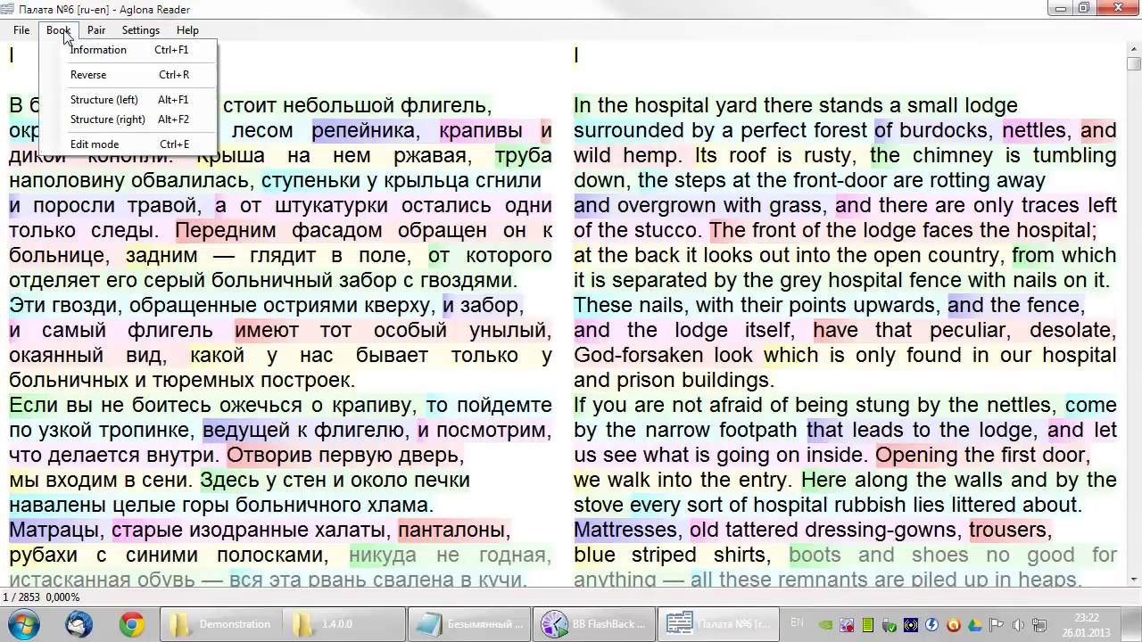
{"action": "left_click", "coordinate": [88, 75]}
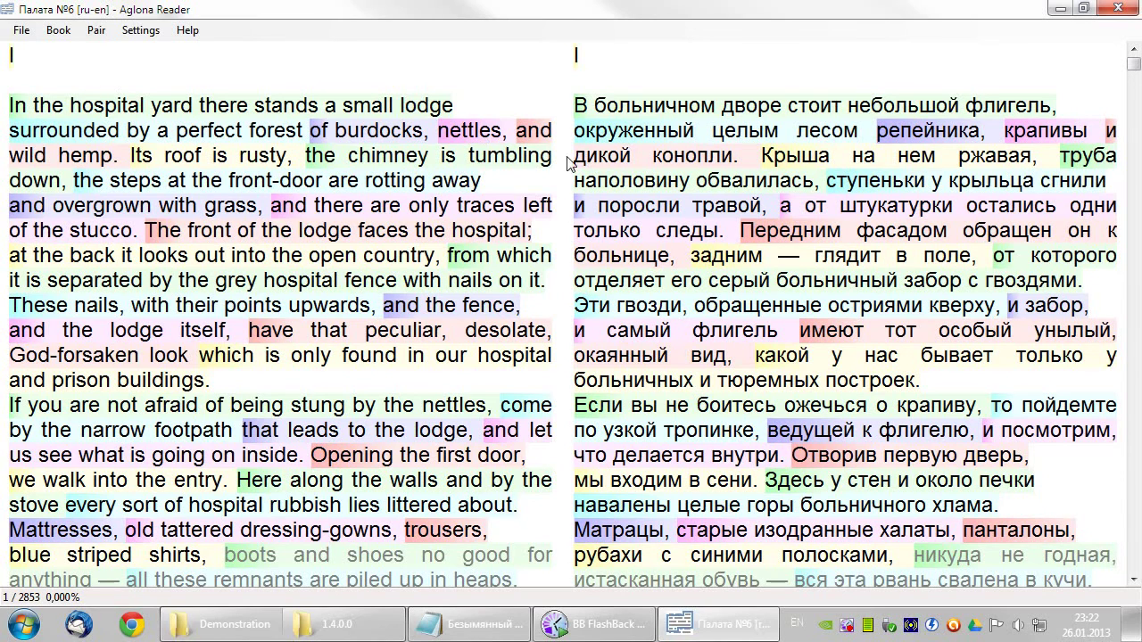
{"action": "left_click_drag", "start_coordinate": [561, 155], "coordinate": [550, 185]}
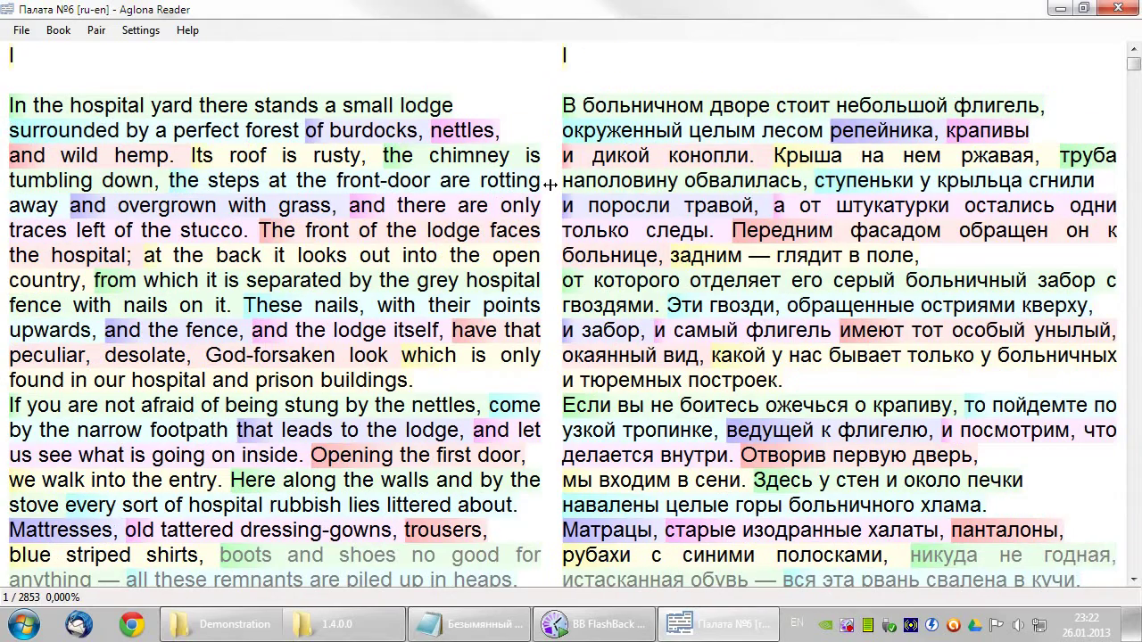
Step: In Settings, switch the book font to Calibri and enlarge the text size
{"action": "left_click", "coordinate": [141, 32]}
{"action": "left_click_drag", "start_coordinate": [463, 181], "coordinate": [655, 311]}
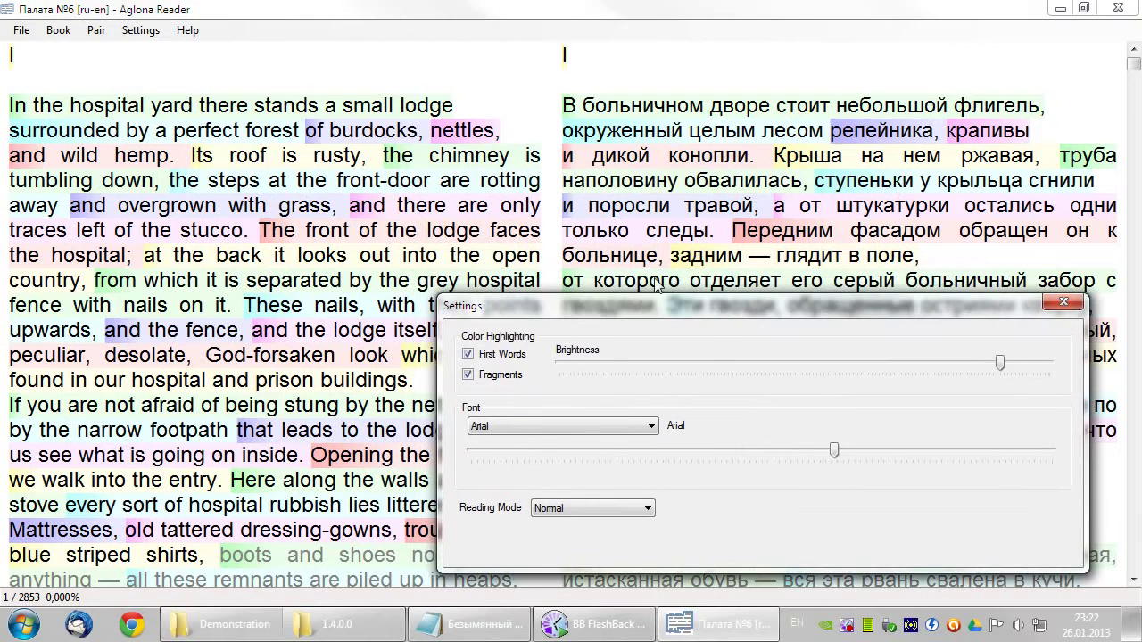
{"action": "left_click", "coordinate": [609, 436]}
{"action": "left_click", "coordinate": [600, 399]}
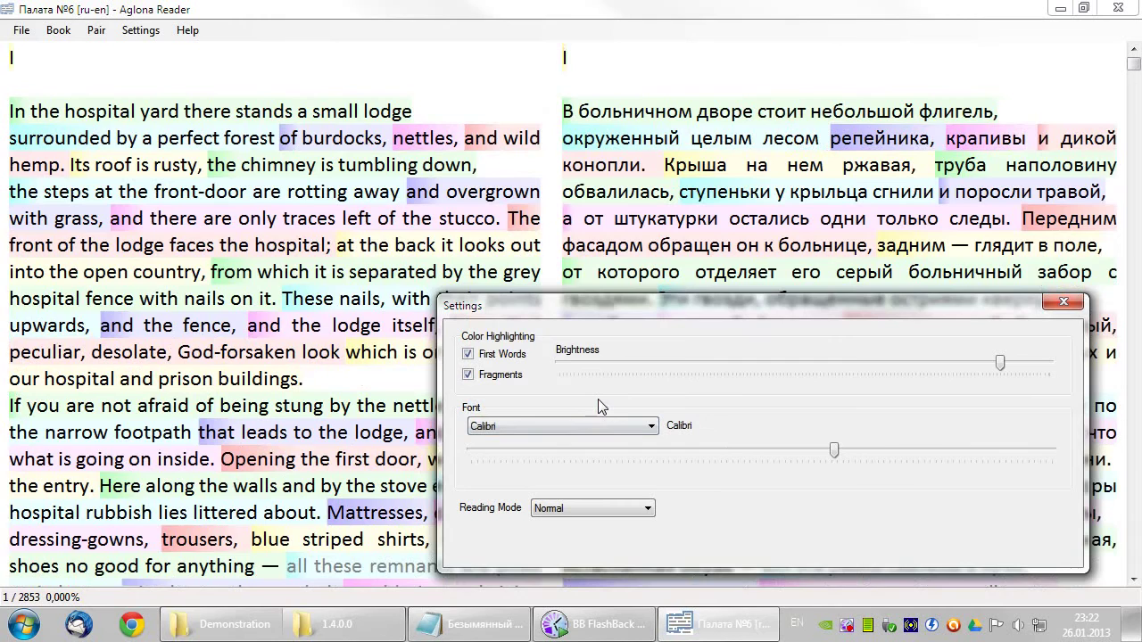
{"action": "left_click_drag", "start_coordinate": [834, 453], "coordinate": [945, 455]}
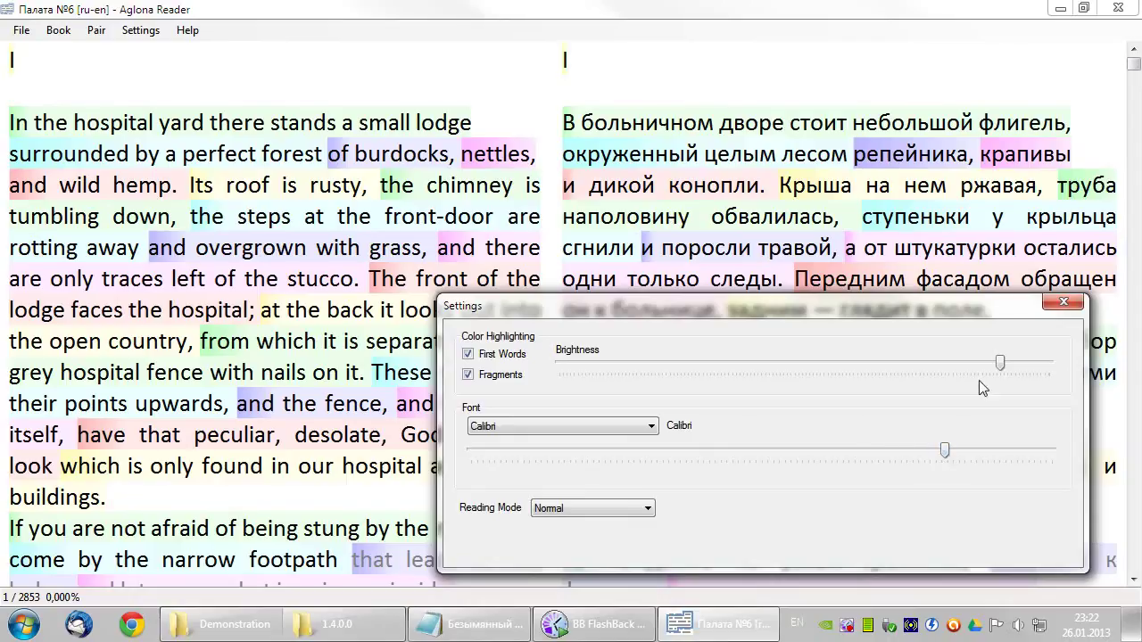
Step: Strengthen the highlight colours and turn off Fragments highlighting, keeping First Words on
{"action": "left_click_drag", "start_coordinate": [1000, 365], "coordinate": [905, 363]}
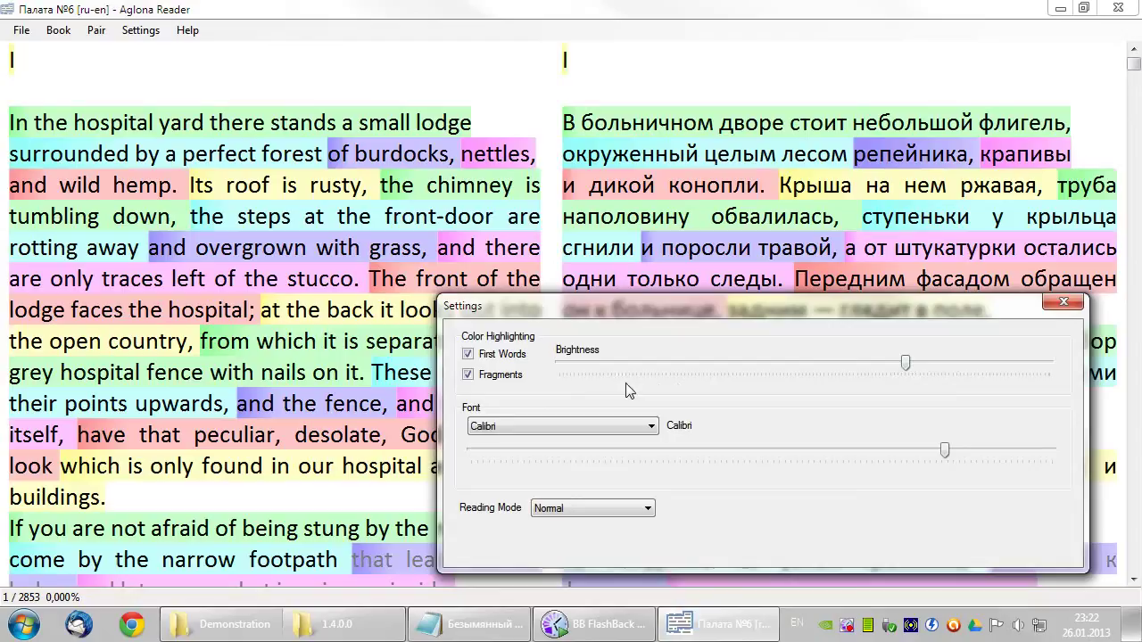
{"action": "left_click", "coordinate": [485, 357]}
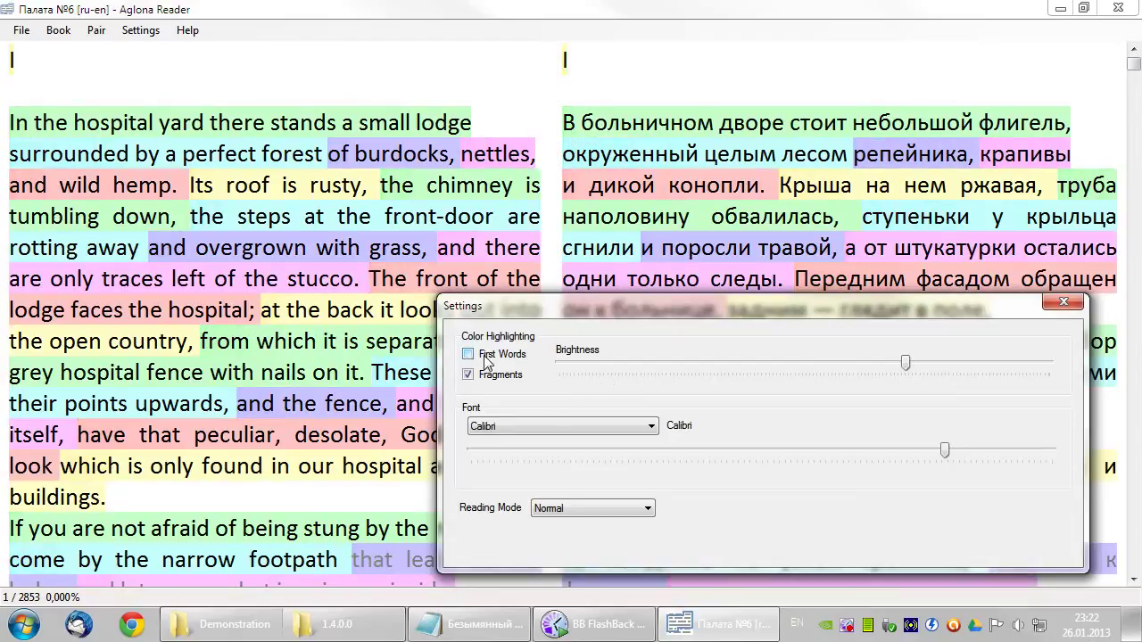
{"action": "left_click", "coordinate": [481, 378]}
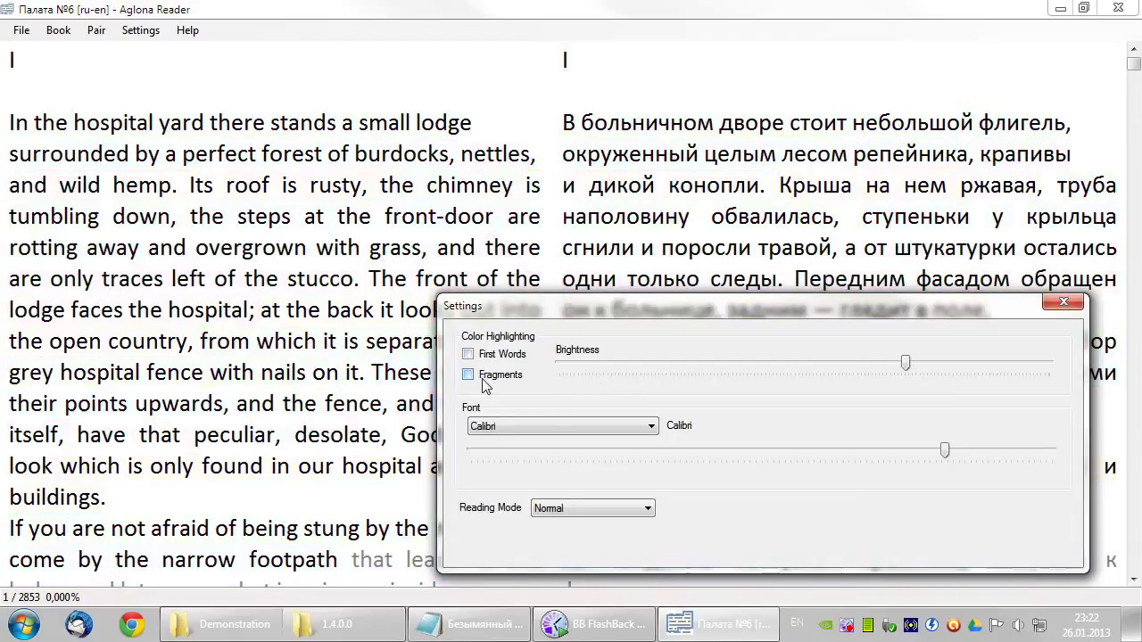
{"action": "left_click", "coordinate": [489, 356]}
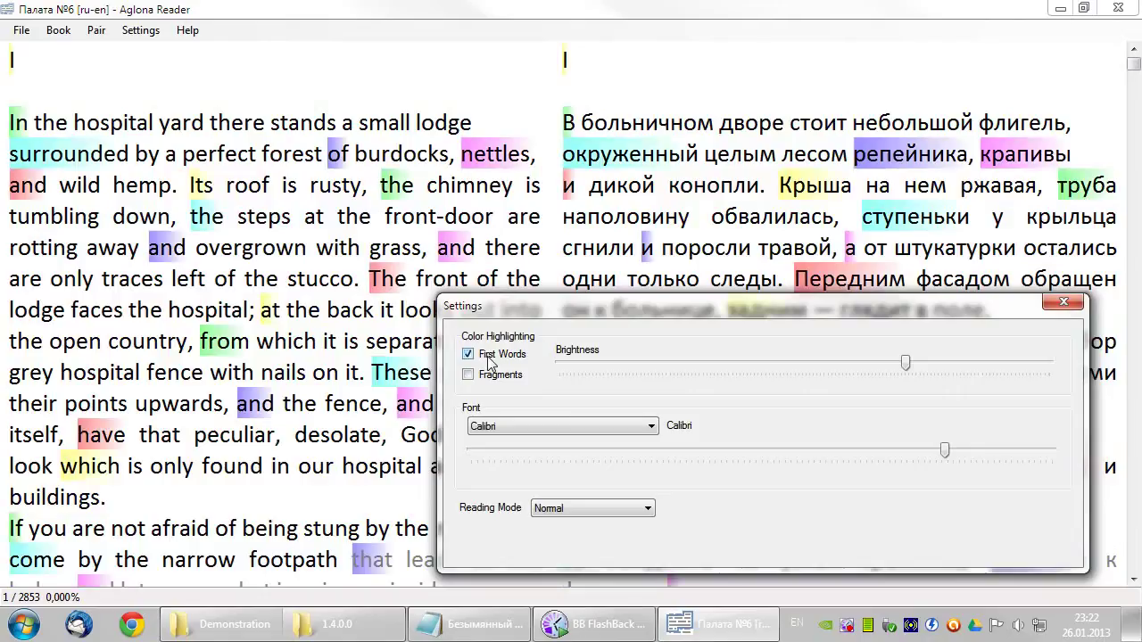
{"action": "left_click", "coordinate": [1062, 305]}
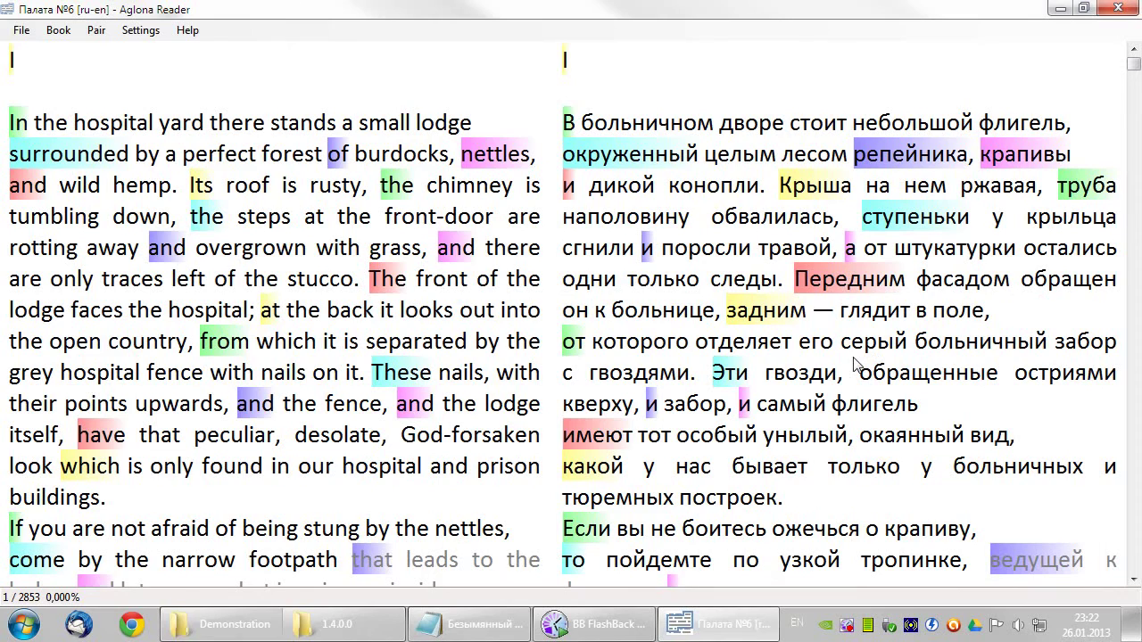
Step: Scroll through the story, then jump near the end to pair 2573 of 2853
{"action": "scroll", "coordinate": [854, 364], "scroll_direction": "down", "scroll_amount": 6}
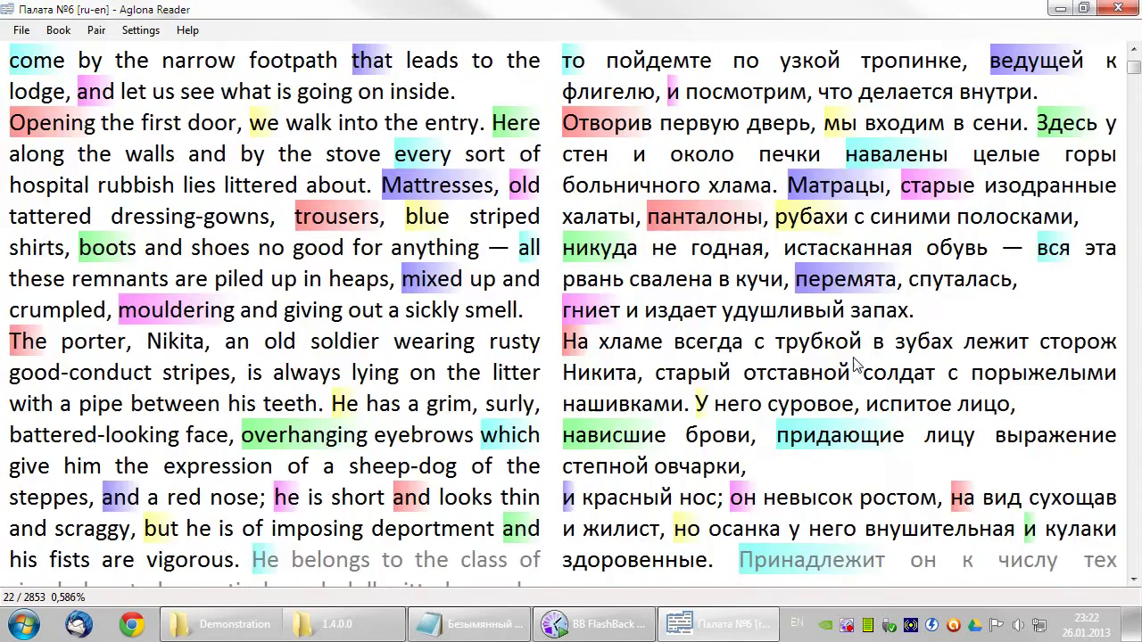
{"action": "scroll", "coordinate": [853, 364], "scroll_direction": "up", "scroll_amount": 4}
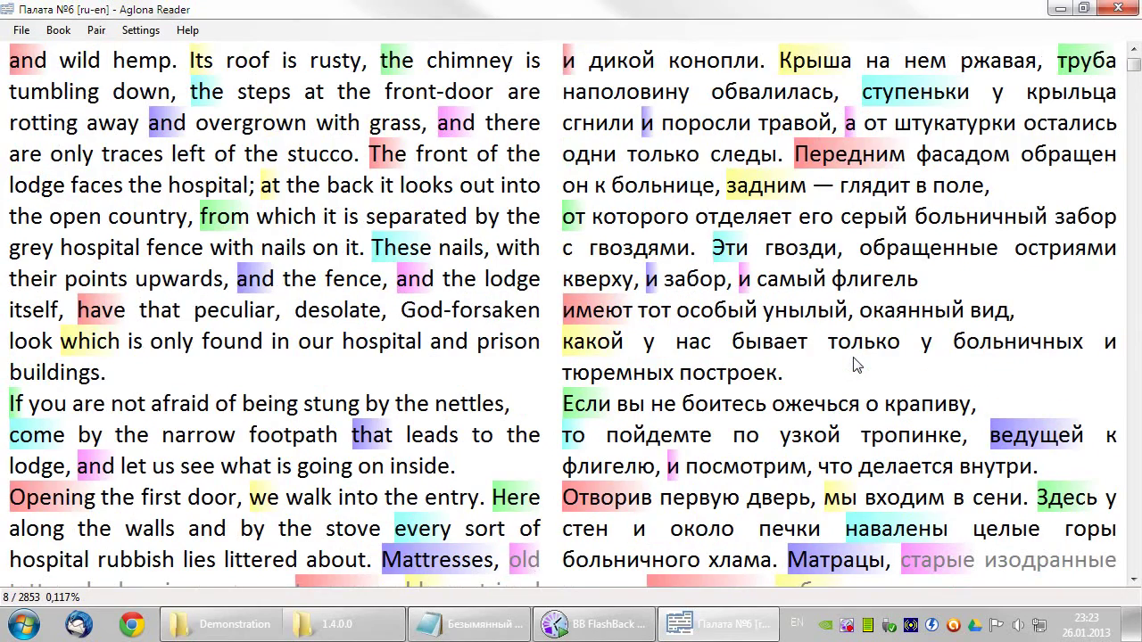
{"action": "scroll", "coordinate": [774, 372], "scroll_direction": "down", "scroll_amount": 3}
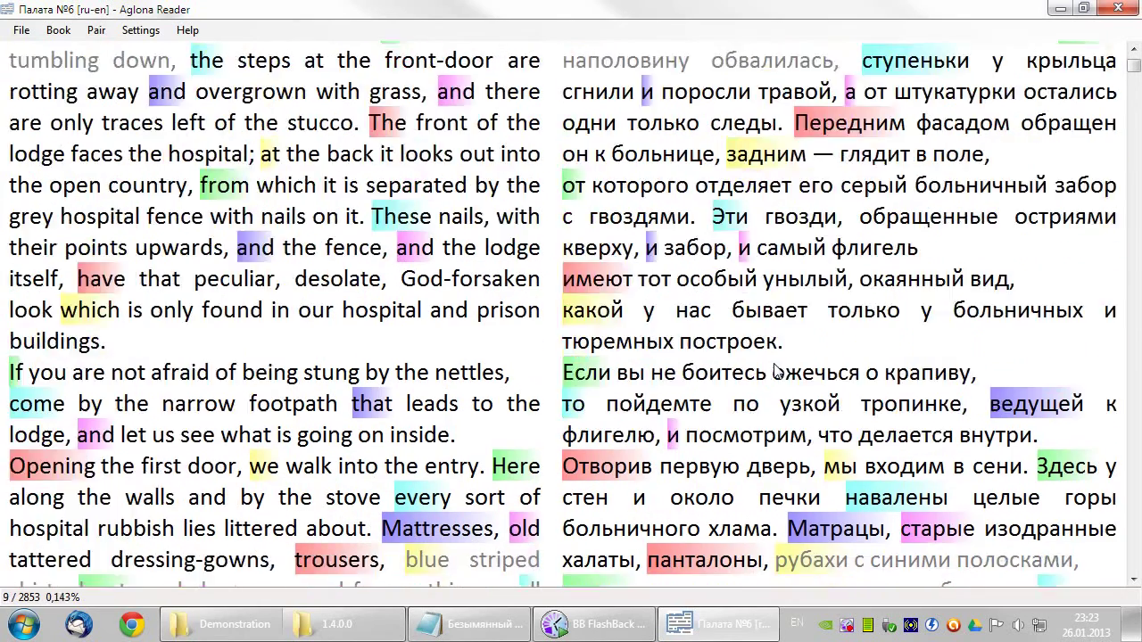
{"action": "scroll", "coordinate": [774, 371], "scroll_direction": "down", "scroll_amount": 3}
{"action": "scroll", "coordinate": [774, 372], "scroll_direction": "up", "scroll_amount": 2}
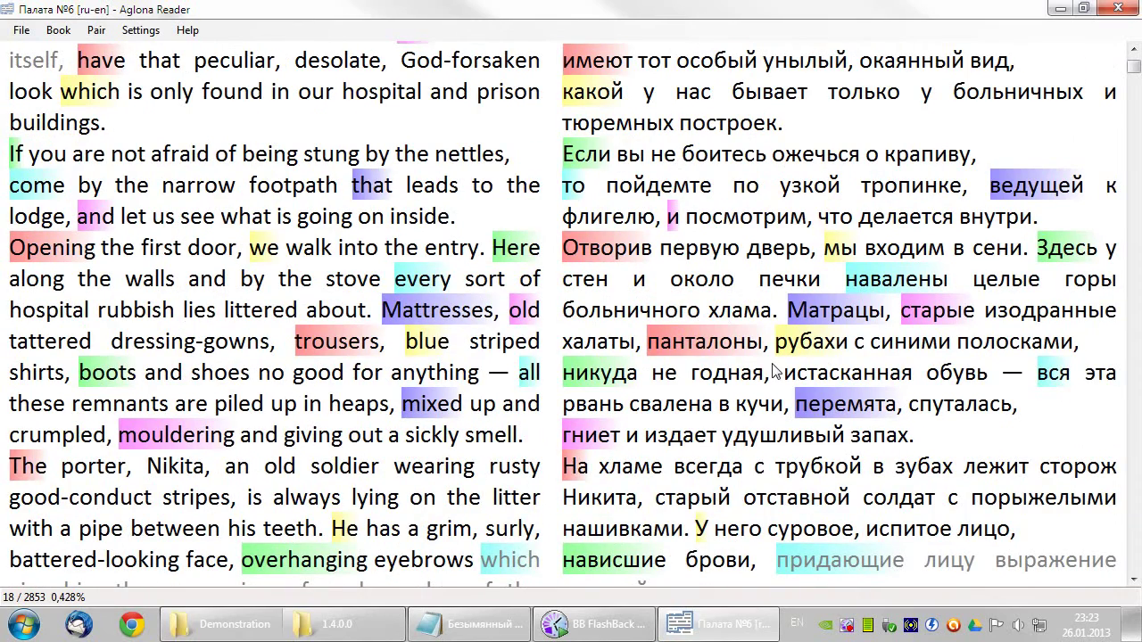
{"action": "scroll", "coordinate": [774, 372], "scroll_direction": "down", "scroll_amount": 20}
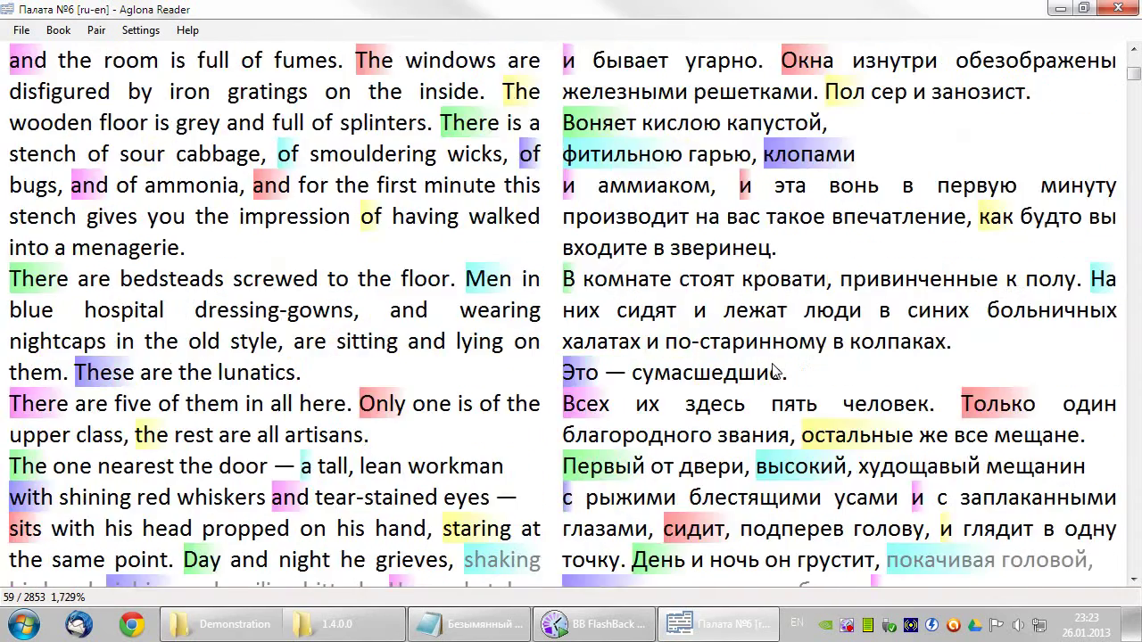
{"action": "scroll", "coordinate": [774, 371], "scroll_direction": "up", "scroll_amount": 8}
{"action": "left_click_drag", "start_coordinate": [1133, 79], "coordinate": [1135, 525]}
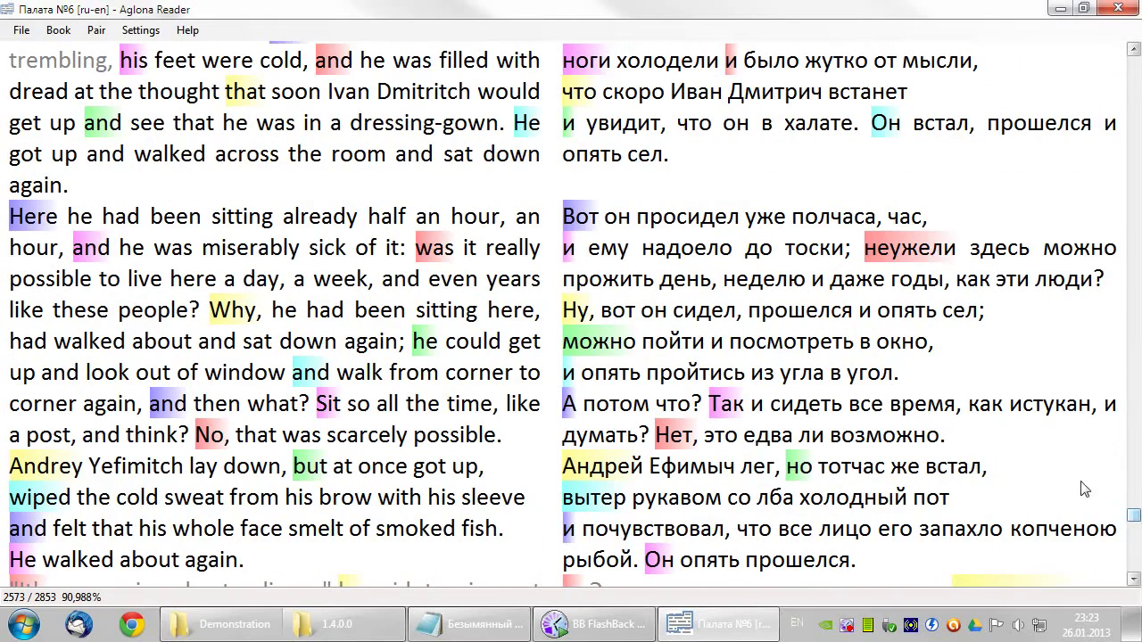
Step: Jump to chapter X using the Book structure list of the left text
{"action": "left_click", "coordinate": [62, 33]}
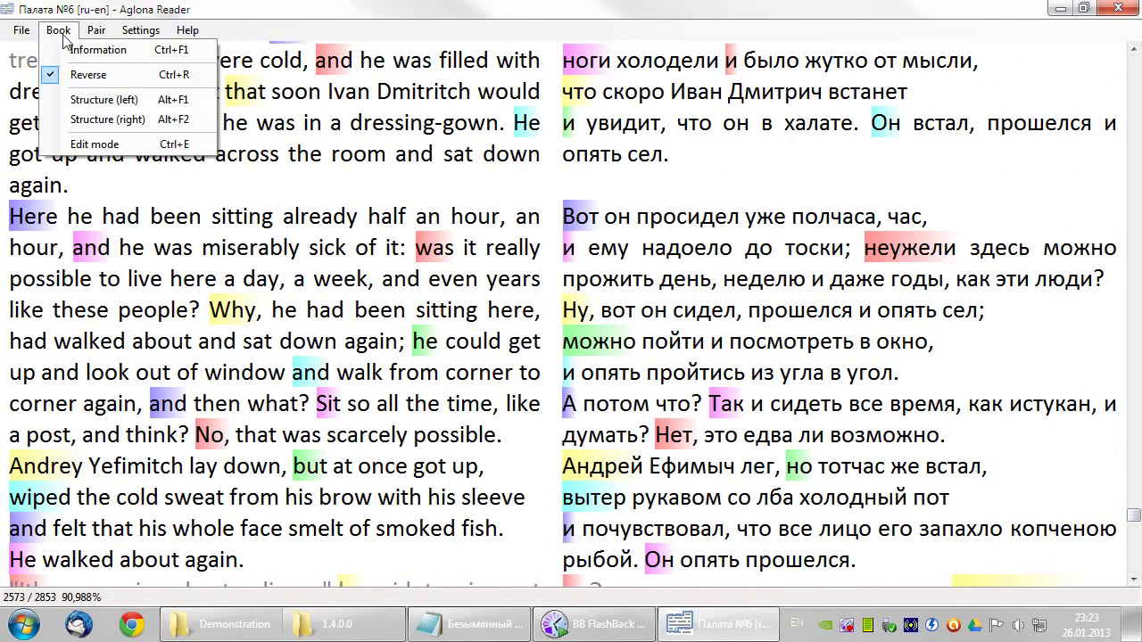
{"action": "left_click", "coordinate": [97, 107]}
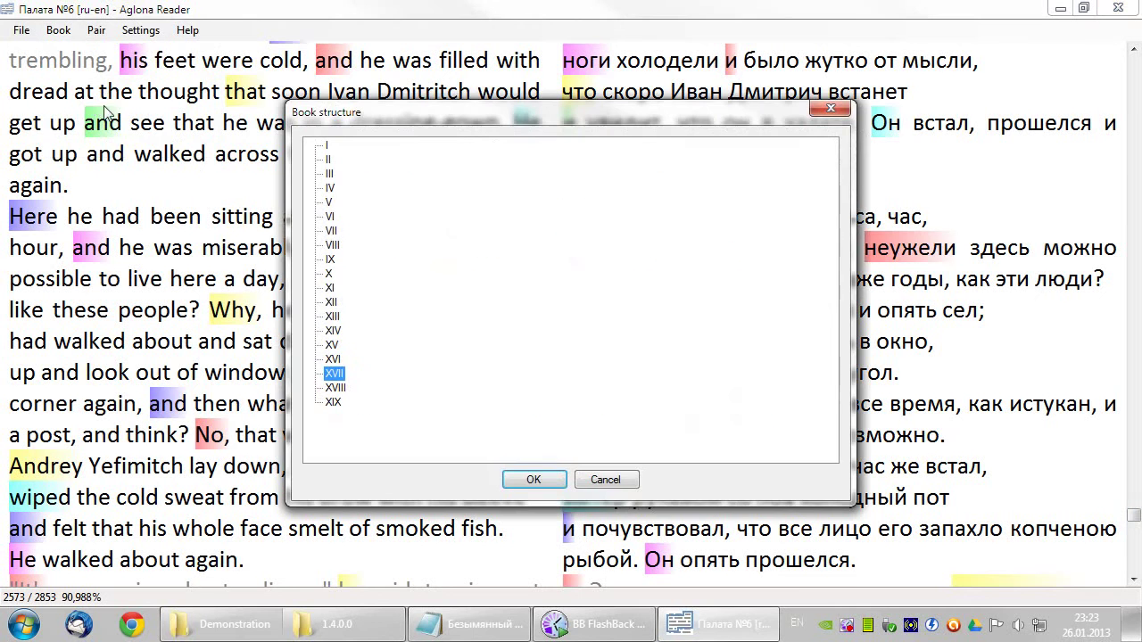
{"action": "double_click", "coordinate": [329, 276]}
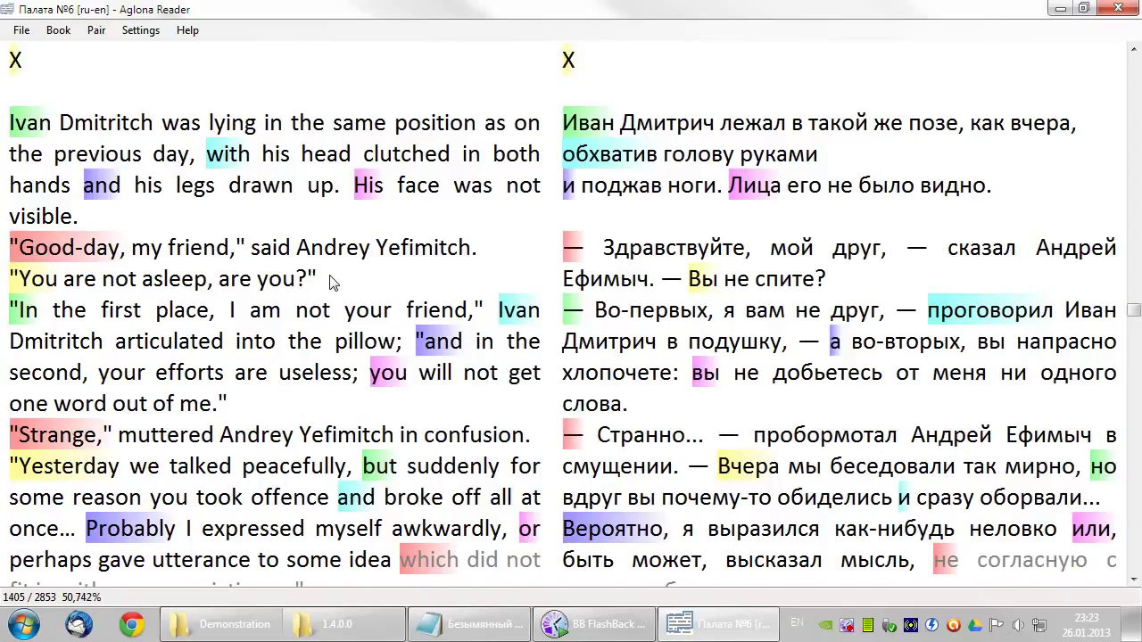
{"action": "left_click", "coordinate": [578, 252]}
Step: Copy three Russian dialogue lines from chapter X and paste them into Notepad
{"action": "left_click_drag", "start_coordinate": [591, 326], "coordinate": [1025, 429]}
{"action": "key", "text": "ctrl+c"}
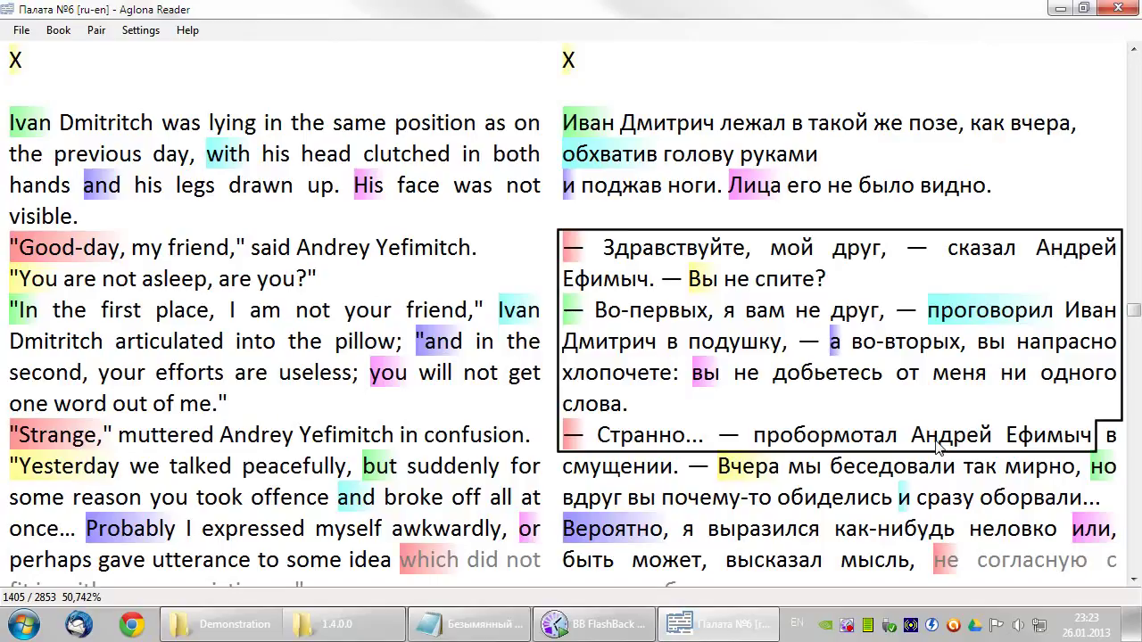
{"action": "left_click", "coordinate": [479, 630]}
{"action": "right_click", "coordinate": [33, 65]}
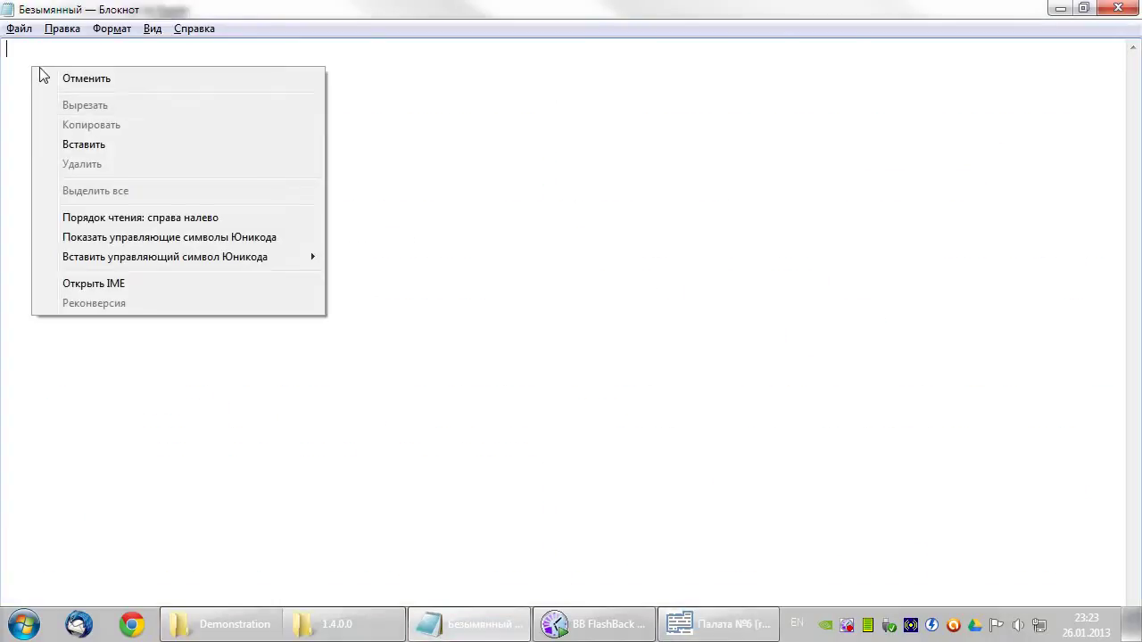
{"action": "left_click", "coordinate": [98, 147]}
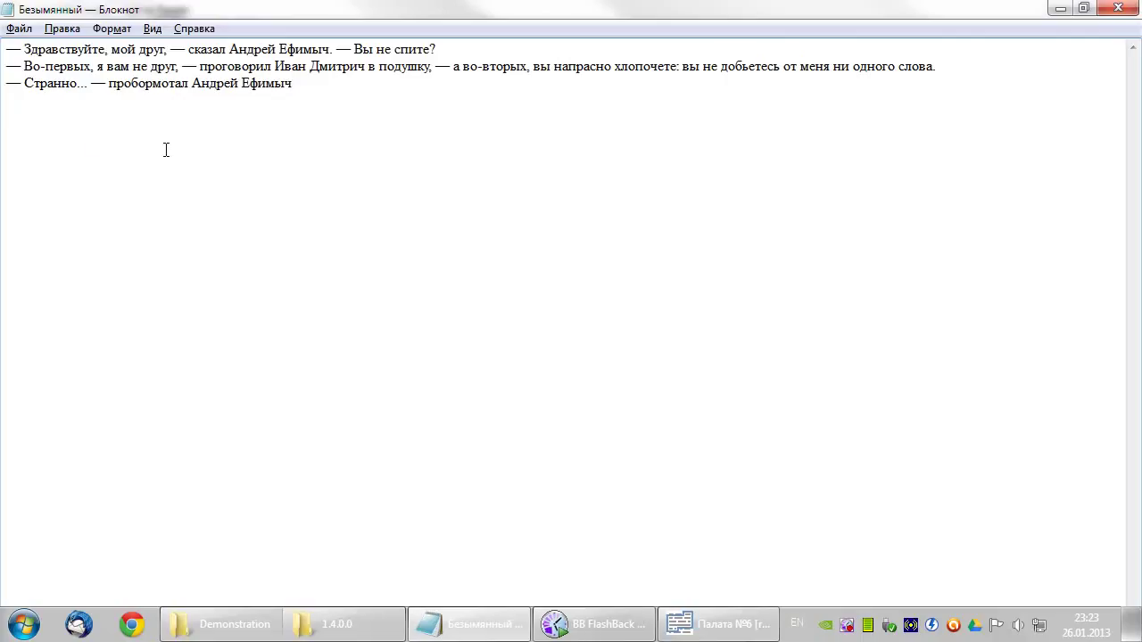
Step: Copy the matching English lines from 'You are not asleep' to 'Strange'
{"action": "left_click", "coordinate": [718, 625]}
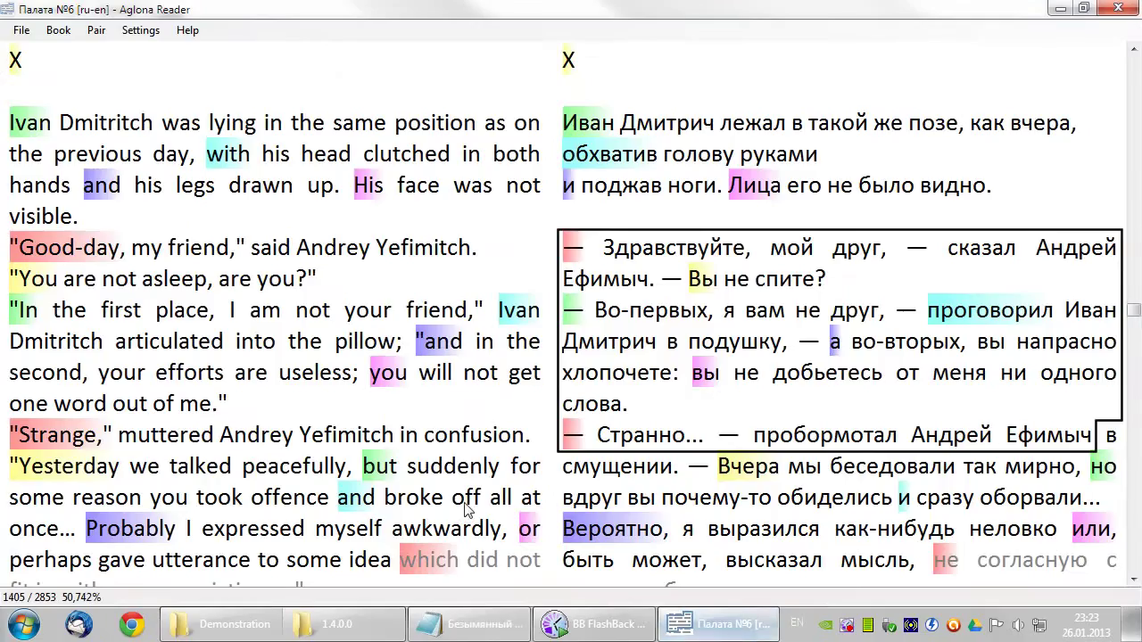
{"action": "mouse_move", "coordinate": [31, 281]}
{"action": "left_mouse_down"}
{"action": "mouse_move", "coordinate": [89, 437]}
{"action": "mouse_move", "coordinate": [105, 446]}
{"action": "left_mouse_up"}
{"action": "key", "text": "ctrl+c"}
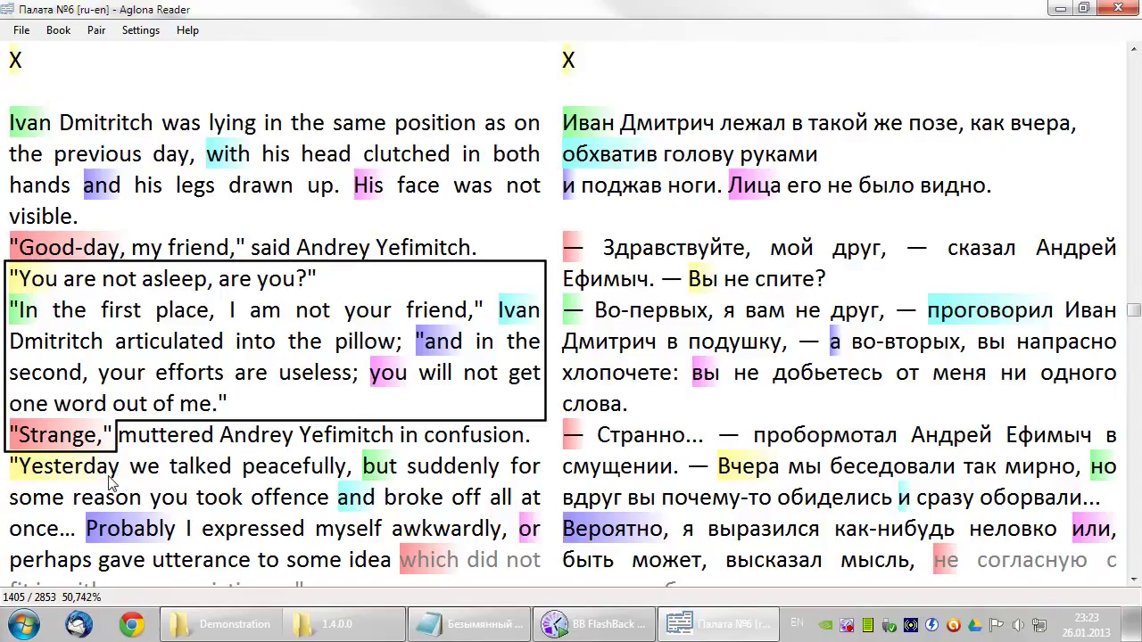
{"action": "left_click", "coordinate": [465, 624]}
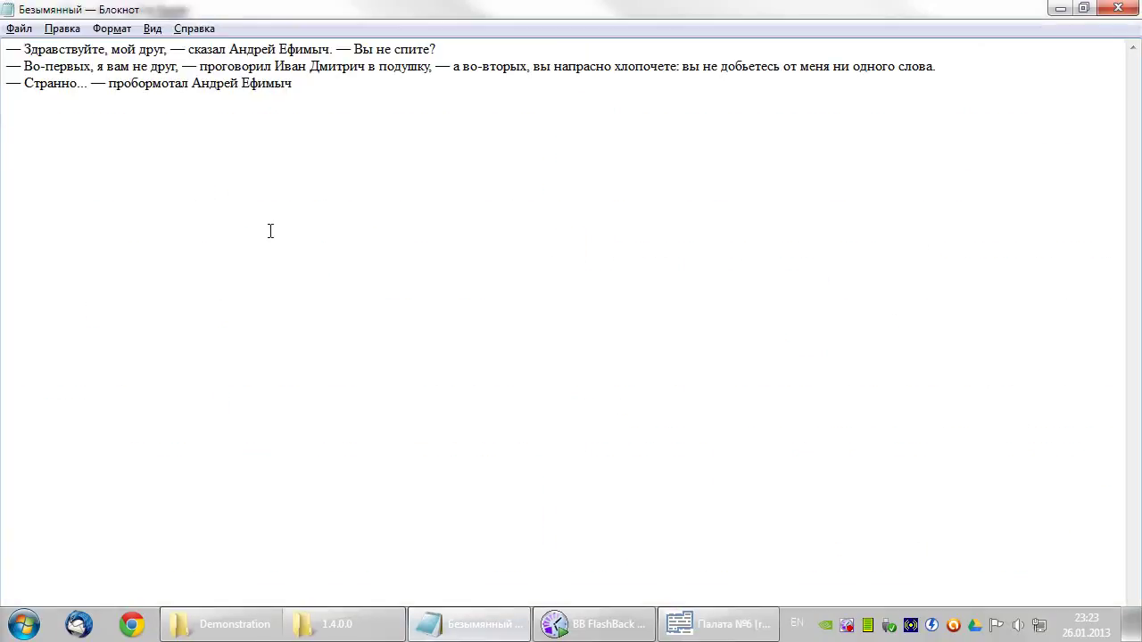
Step: Paste the English lines below the Russian dialogue in Notepad, then return to Aglona Reader
{"action": "right_click", "coordinate": [270, 231]}
{"action": "left_click", "coordinate": [321, 313]}
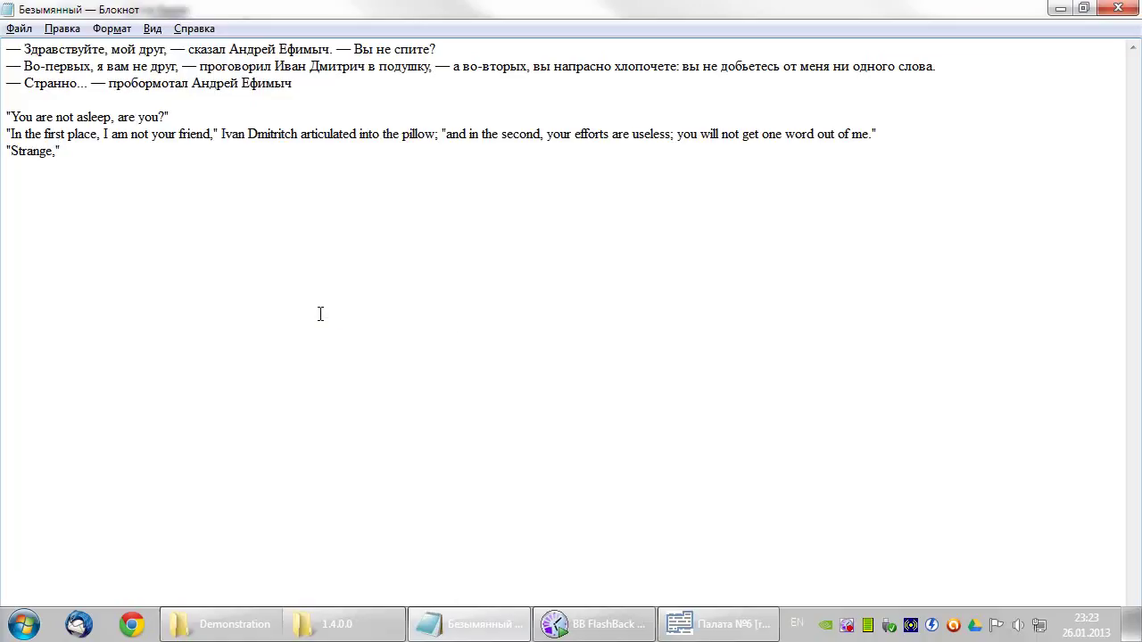
{"action": "left_click", "coordinate": [688, 632]}
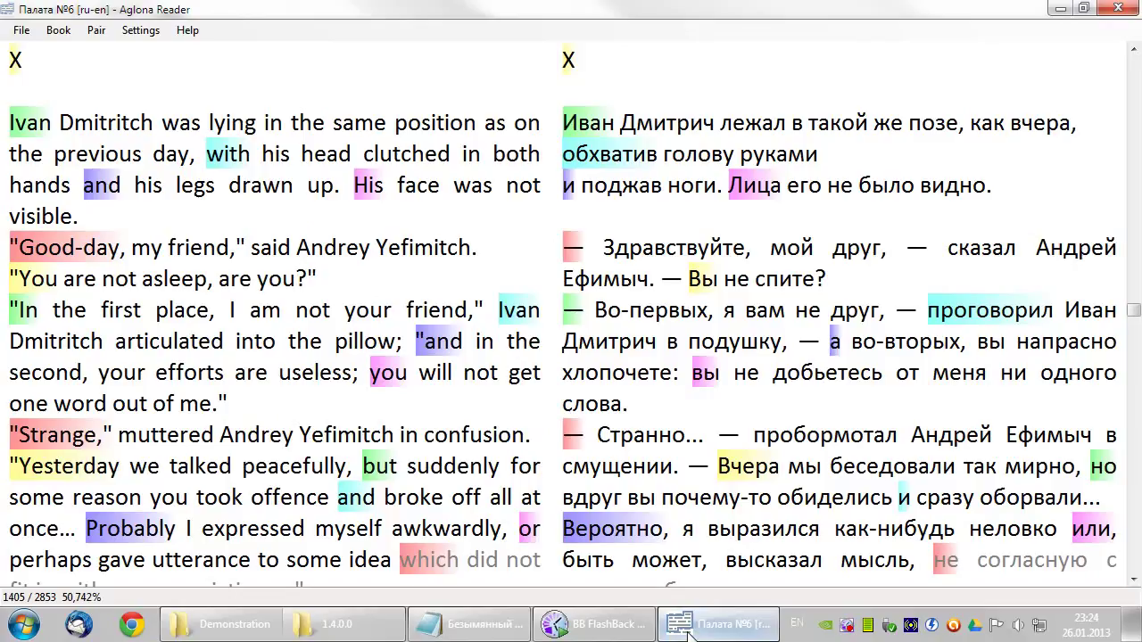
Step: Switch the reading mode to Alternating in Settings
{"action": "left_click", "coordinate": [148, 34]}
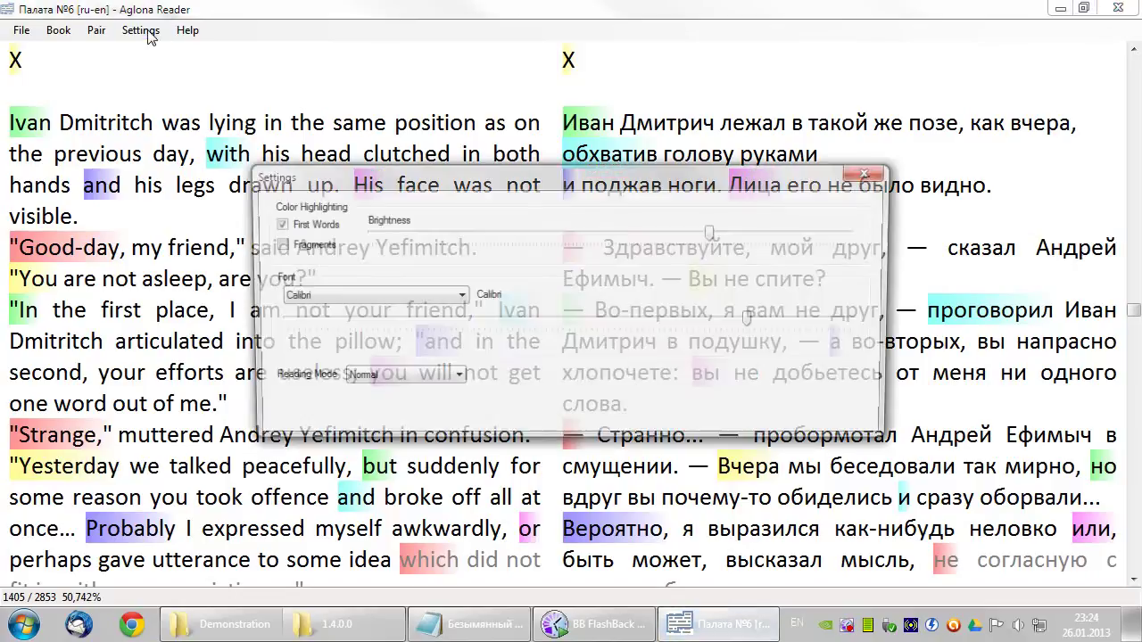
{"action": "left_click", "coordinate": [356, 380]}
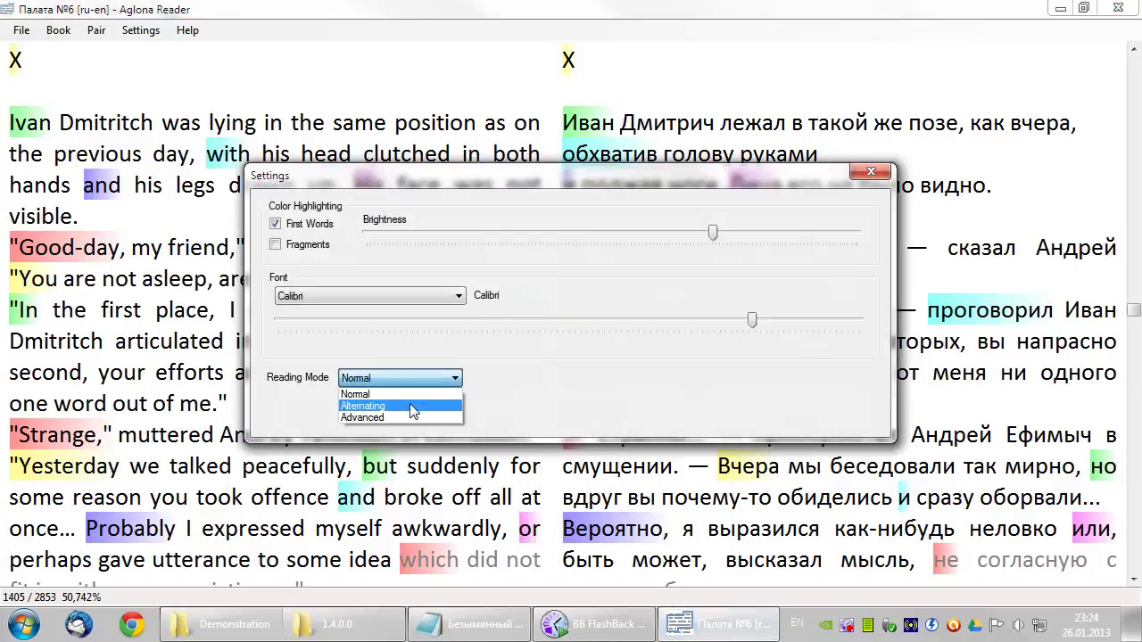
{"action": "left_click", "coordinate": [410, 406]}
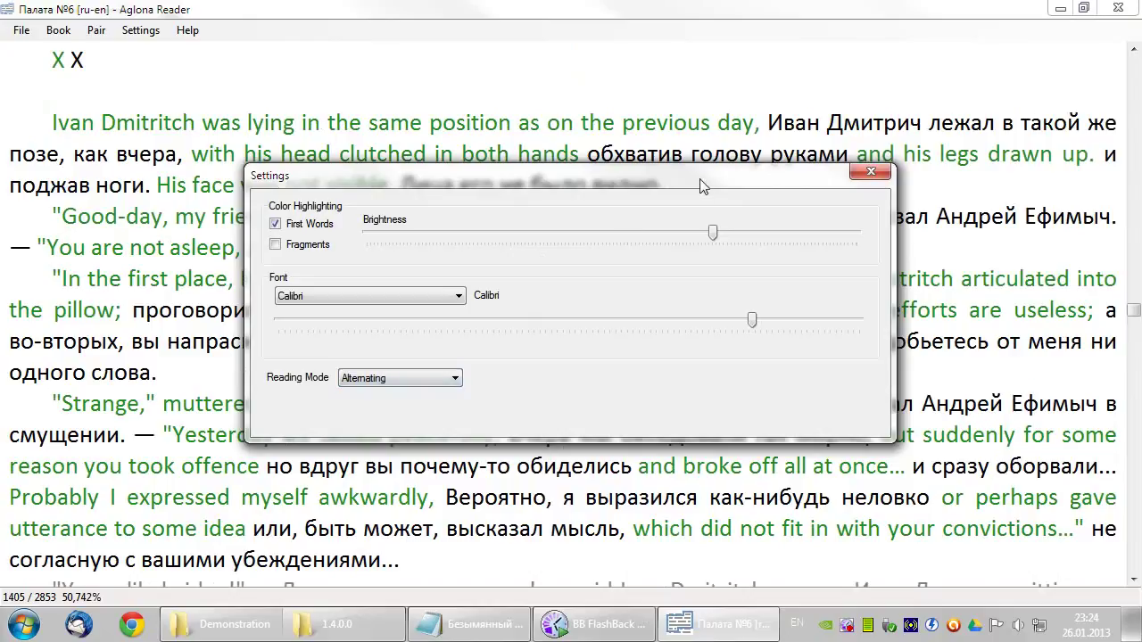
{"action": "left_click", "coordinate": [870, 172]}
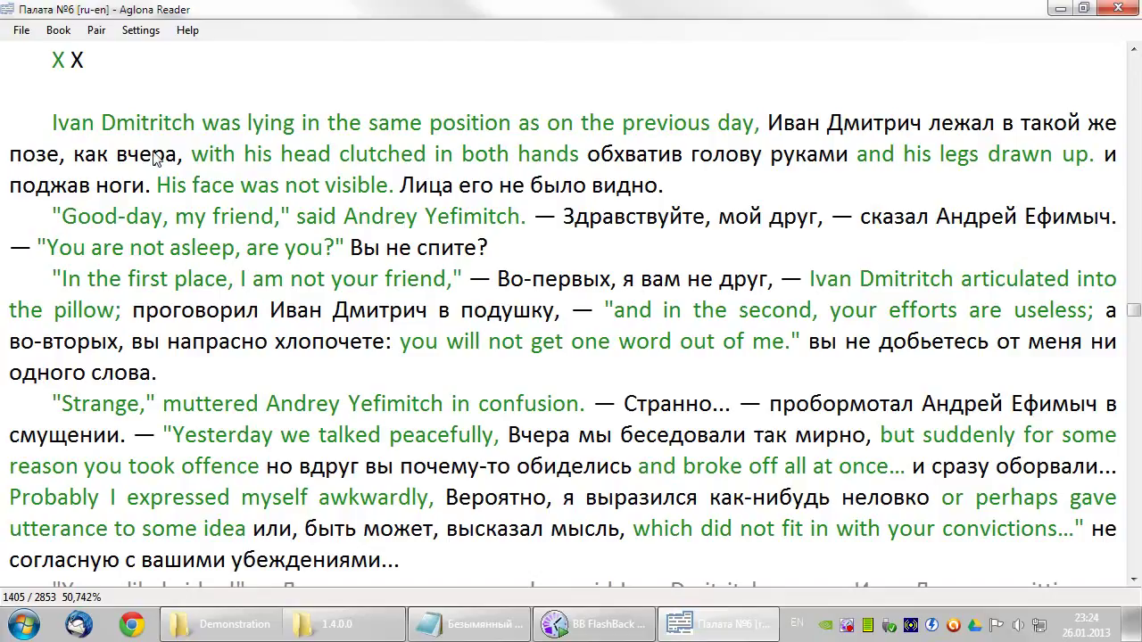
{"action": "left_click", "coordinate": [140, 29]}
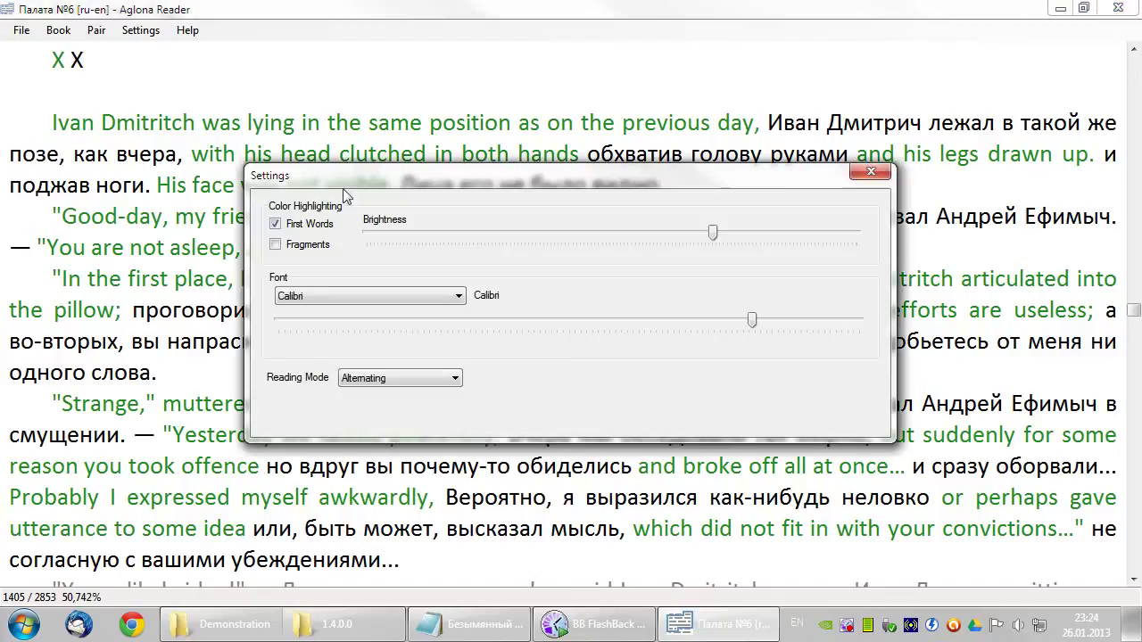
Step: Set the reading mode to Advanced and reverse the languages so Russian text shows
{"action": "left_click", "coordinate": [399, 379]}
{"action": "left_click", "coordinate": [391, 418]}
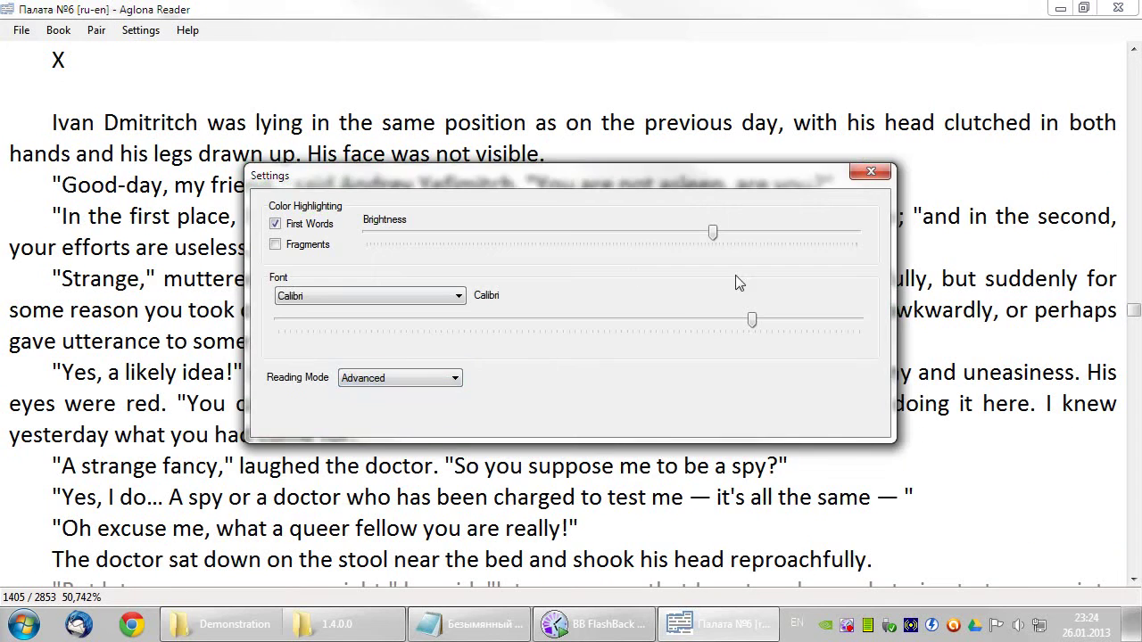
{"action": "left_click", "coordinate": [870, 172]}
{"action": "left_click", "coordinate": [56, 32]}
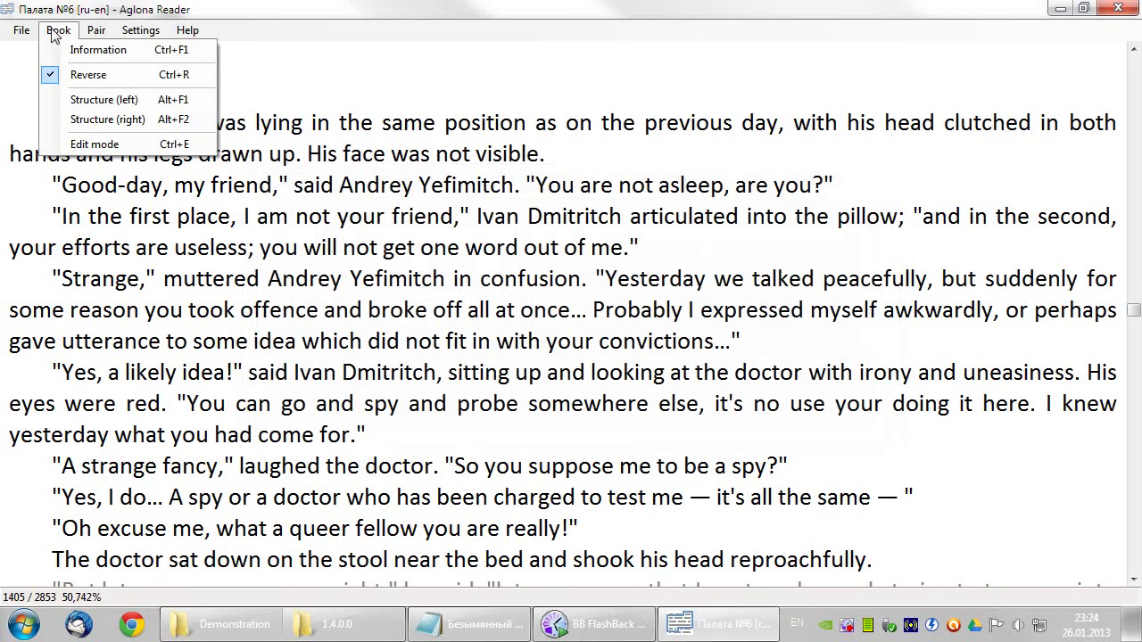
{"action": "left_click", "coordinate": [107, 82]}
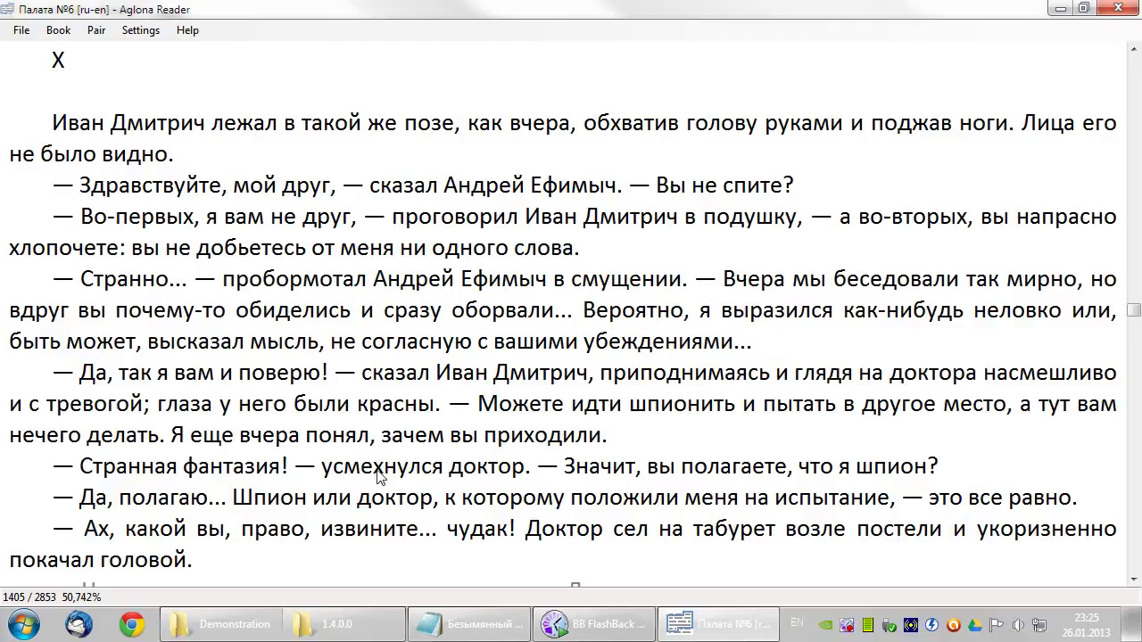
{"action": "mouse_move", "coordinate": [382, 480]}
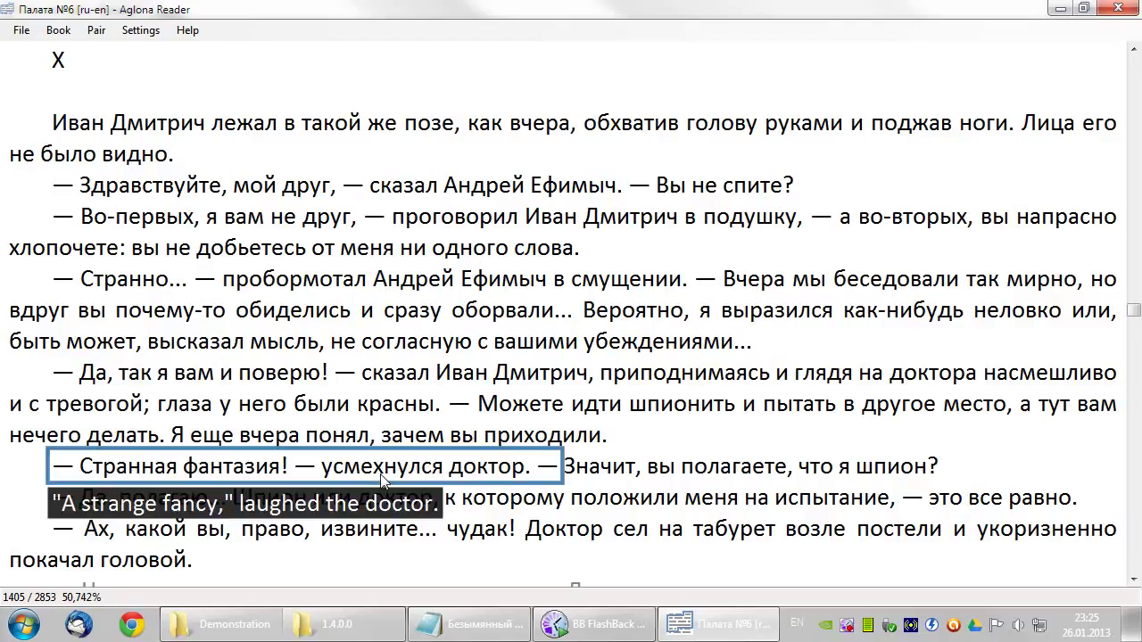
{"action": "mouse_move", "coordinate": [382, 509]}
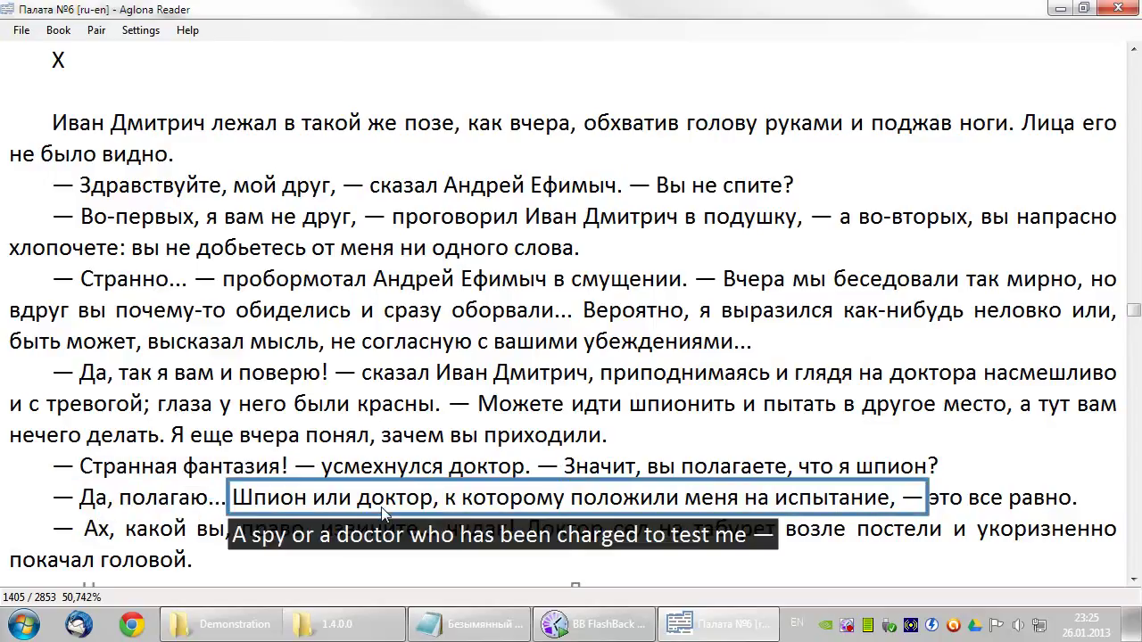
{"action": "mouse_move", "coordinate": [397, 445]}
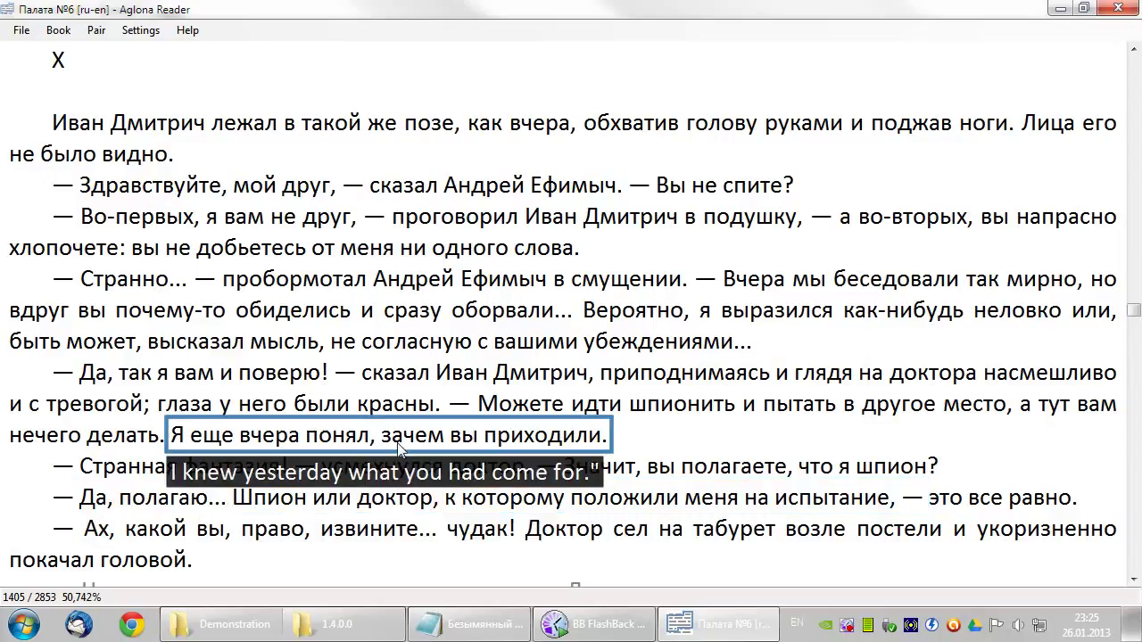